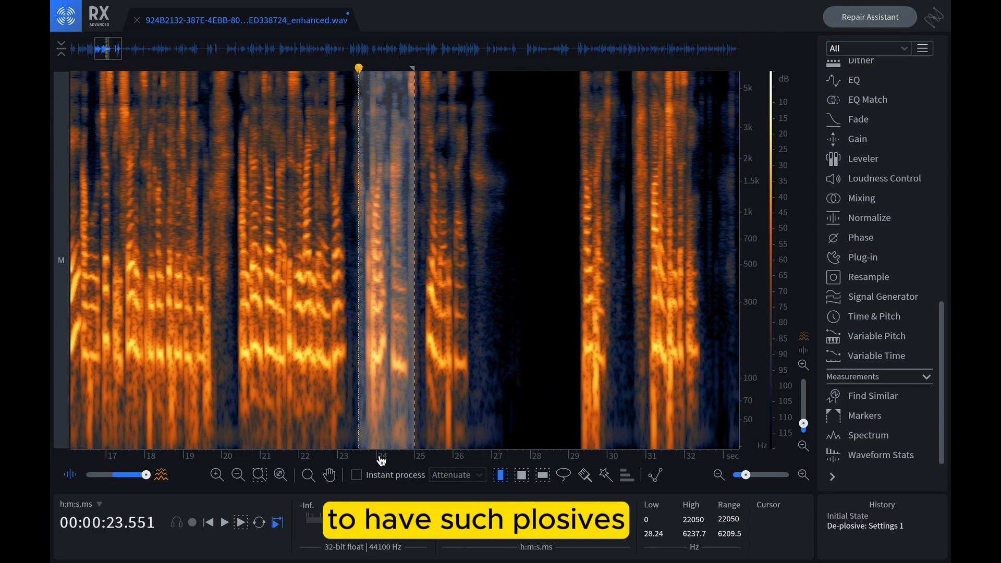
Select the plosive word from about 23.6 to 24.8 seconds in the spectrogram and play it back.
{"action": "scroll", "coordinate": [381, 460], "scroll_direction": "up", "scroll_amount": 3}
{"action": "scroll", "coordinate": [752, 409], "scroll_direction": "down", "scroll_amount": 3}
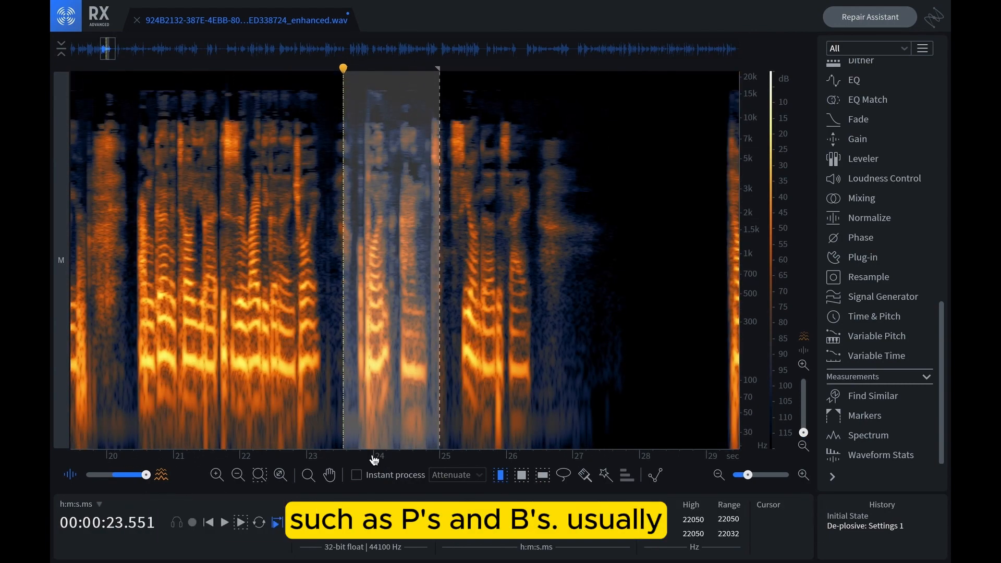
{"action": "scroll", "coordinate": [378, 459], "scroll_direction": "up", "scroll_amount": 2}
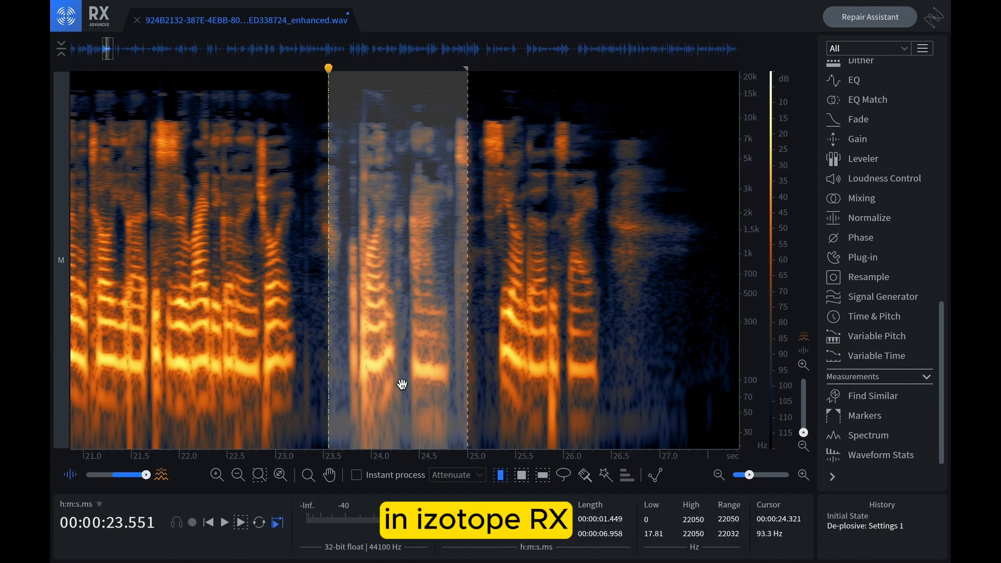
{"action": "scroll", "coordinate": [914, 317], "scroll_direction": "up", "scroll_amount": 10}
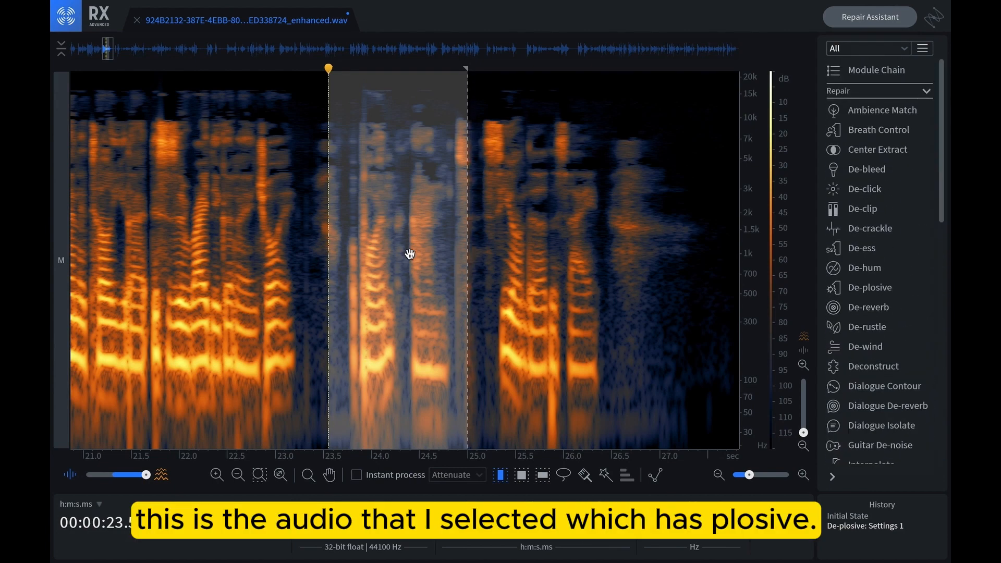
{"action": "left_click", "coordinate": [349, 346]}
{"action": "left_click_drag", "start_coordinate": [342, 344], "coordinate": [454, 364]}
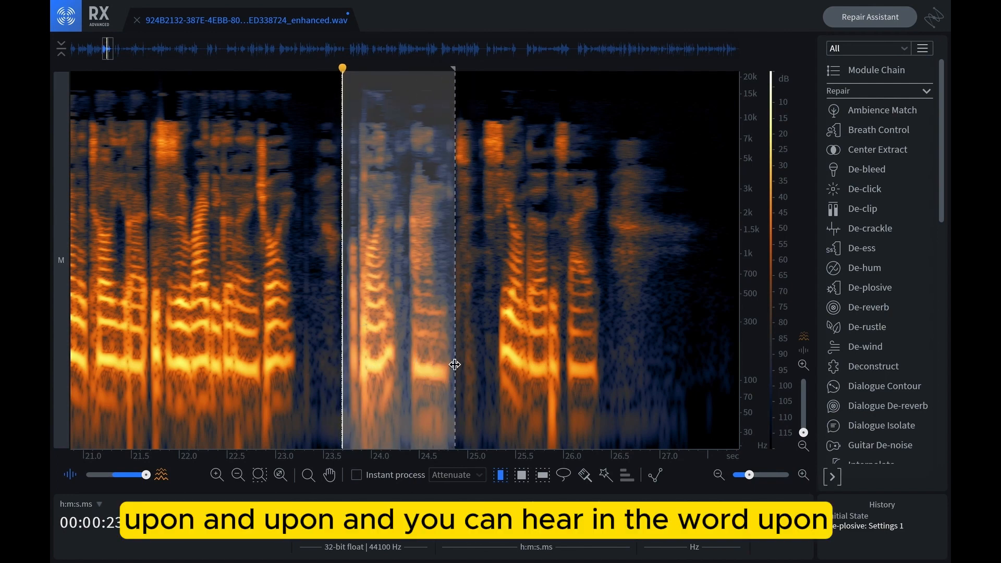
{"action": "key", "text": "space"}
{"action": "key", "text": "space"}
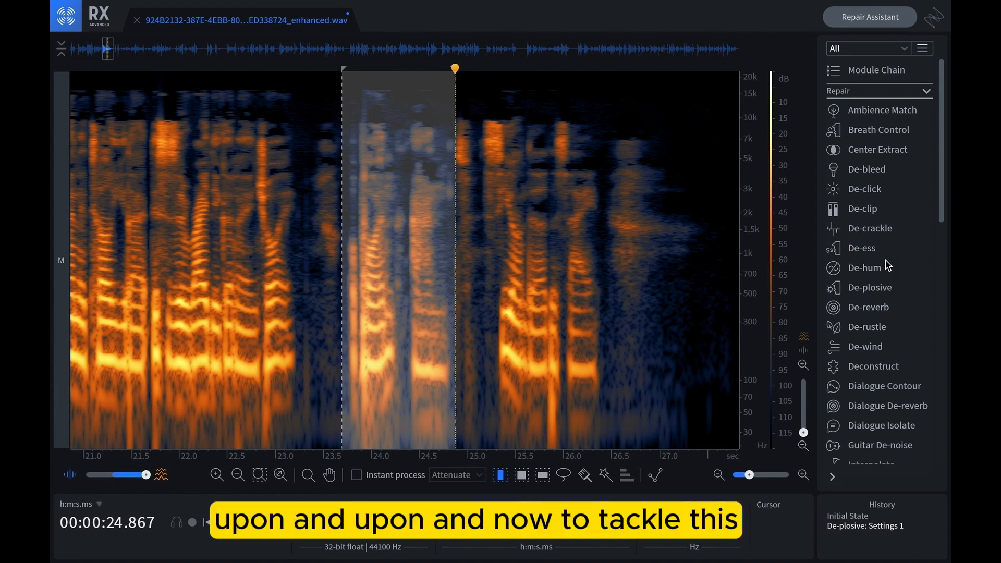
{"action": "key", "text": "space"}
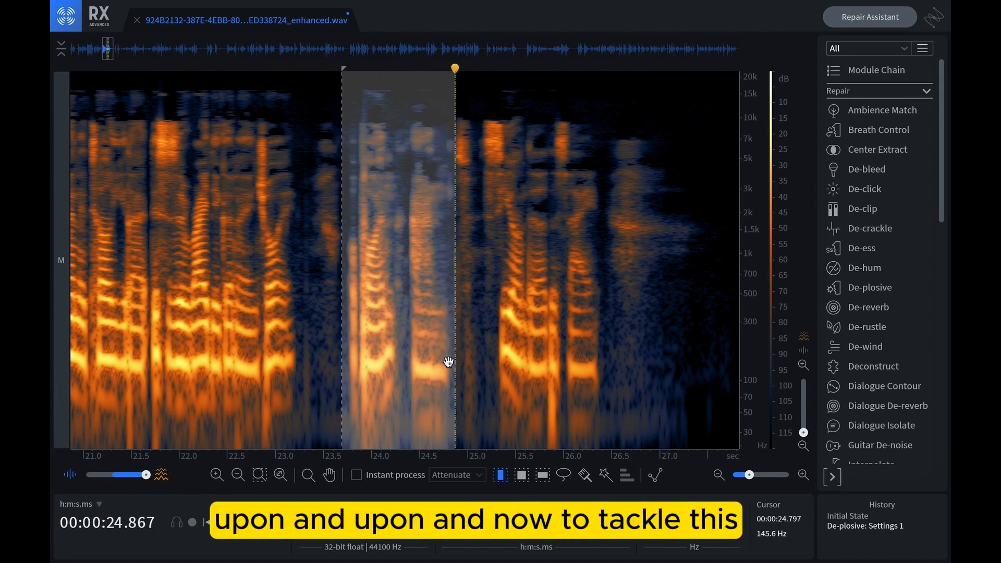
{"action": "key", "text": "space"}
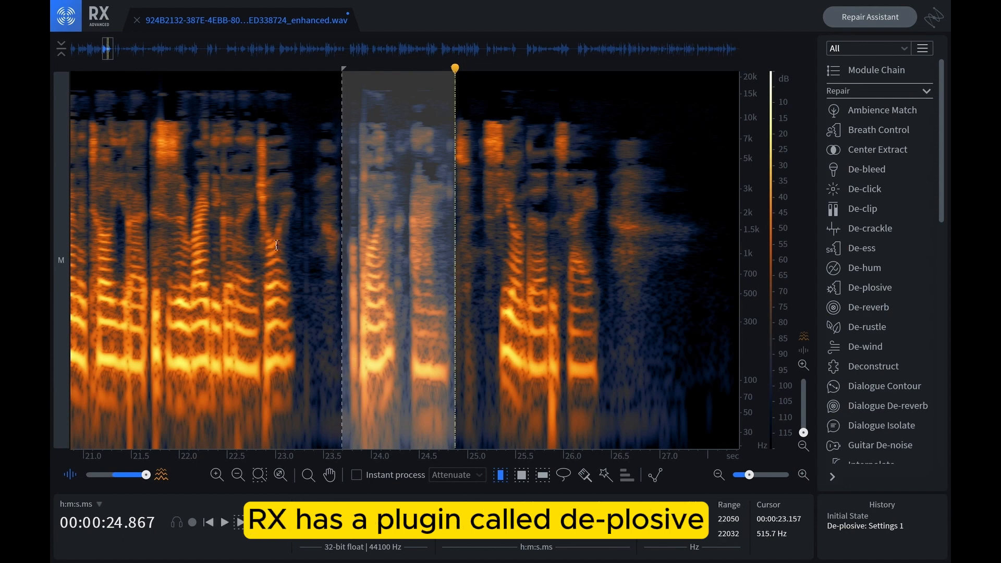
Open the De-plosive module for the selected audio.
{"action": "left_click", "coordinate": [869, 290]}
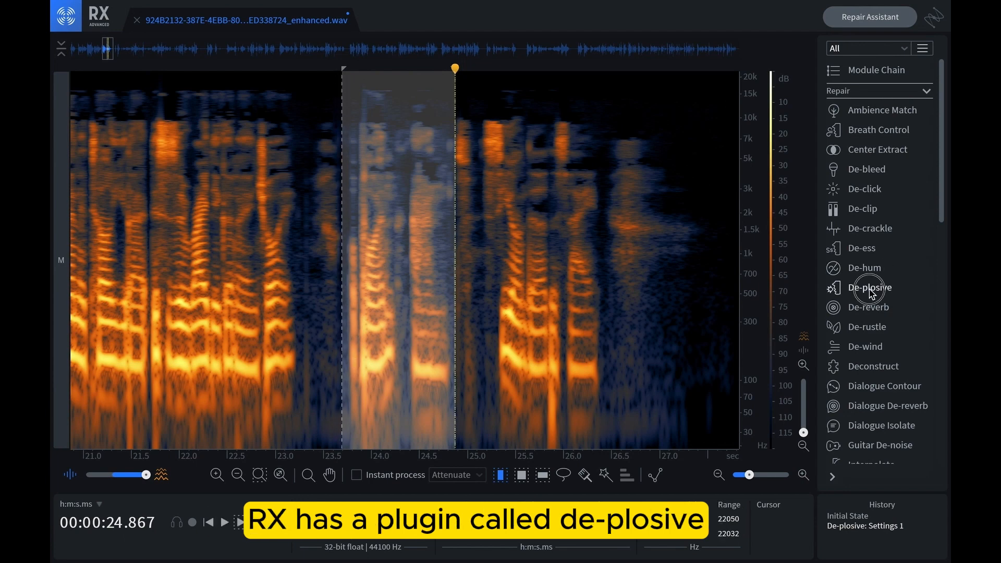
{"action": "left_click_drag", "start_coordinate": [230, 76], "coordinate": [739, 83]}
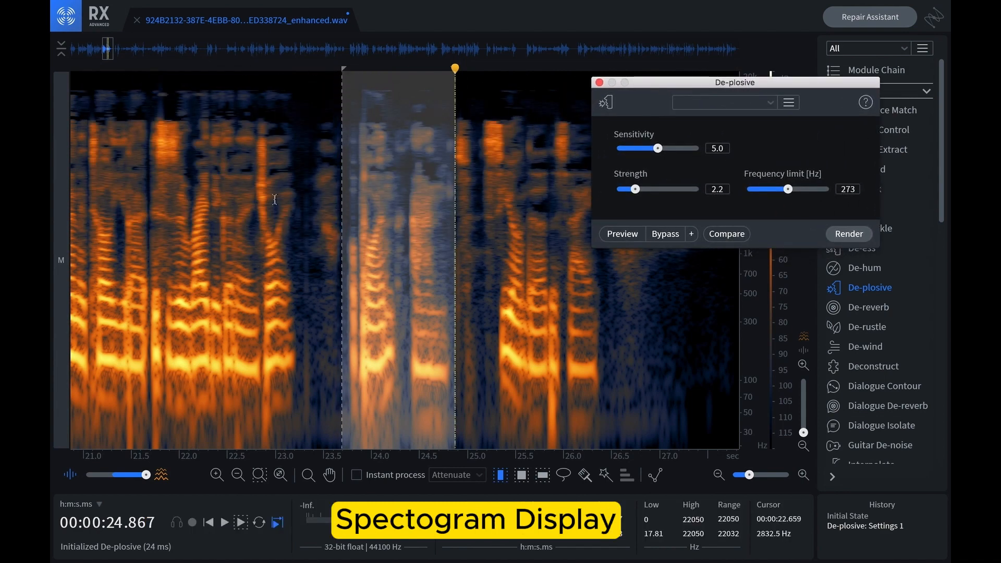
{"action": "scroll", "coordinate": [752, 327], "scroll_direction": "down", "scroll_amount": 2}
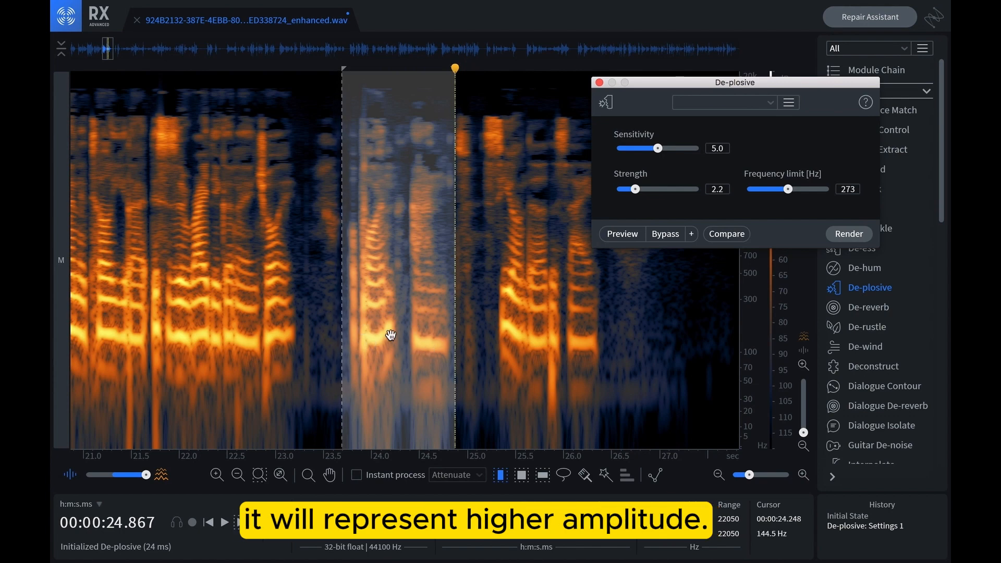
Inspect the low-frequency burst near 25.7 seconds, then reselect the plosive word from about 23.6 to 24.8 seconds.
{"action": "left_click_drag", "start_coordinate": [541, 377], "coordinate": [562, 385]}
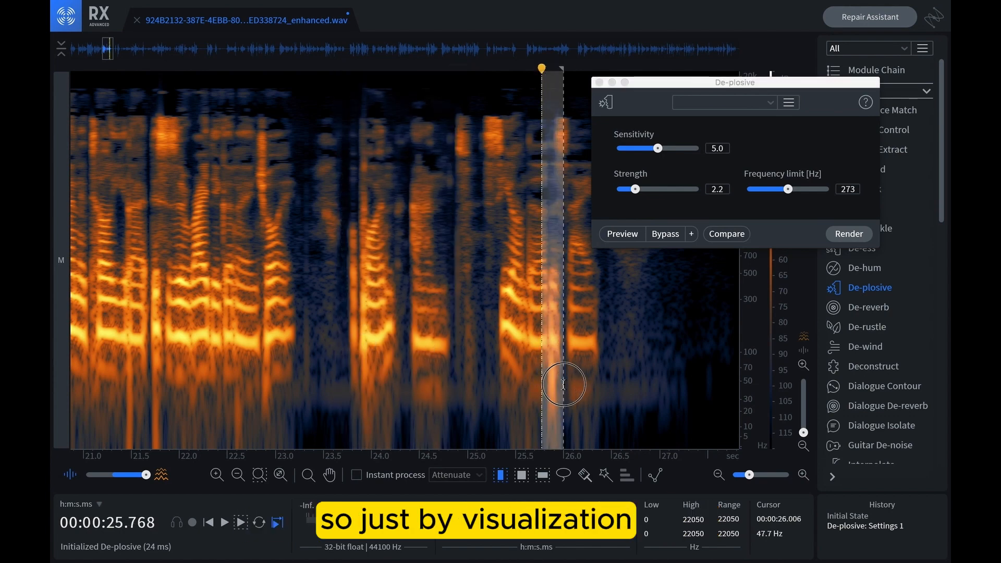
{"action": "left_click_drag", "start_coordinate": [498, 351], "coordinate": [555, 350]}
{"action": "left_click", "coordinate": [528, 349]}
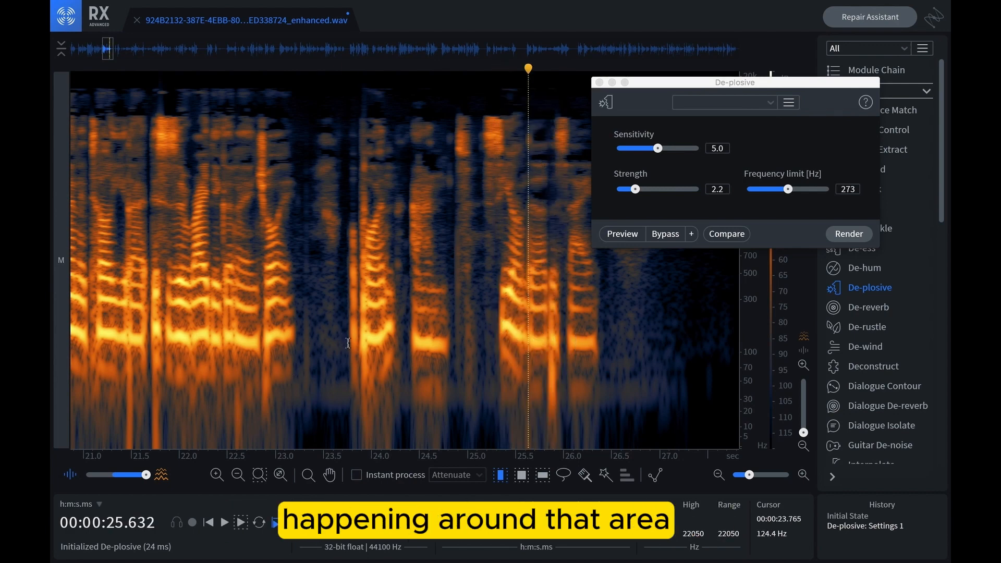
{"action": "left_click_drag", "start_coordinate": [349, 360], "coordinate": [454, 365]}
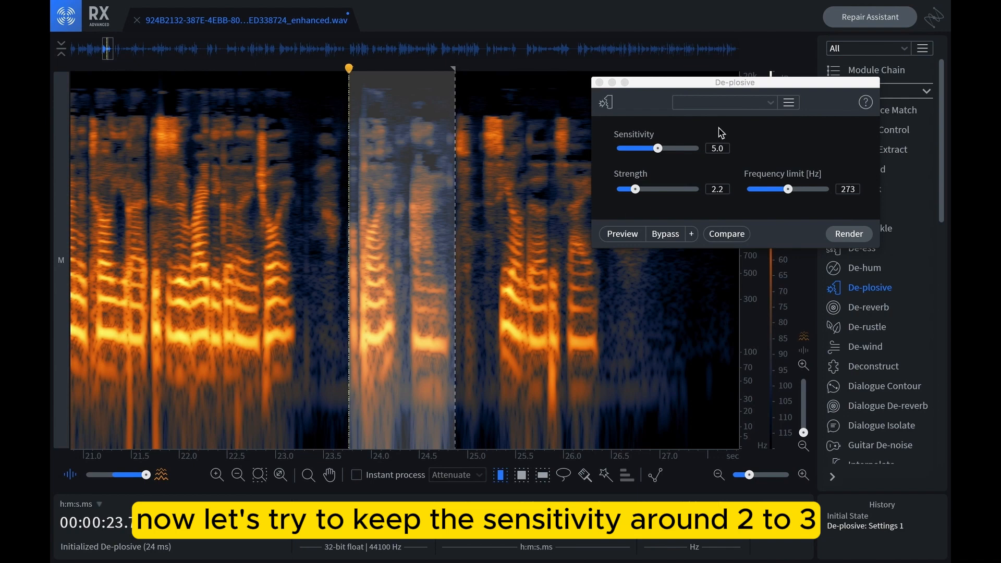
Set the De-plosive sensitivity to 2.5.
{"action": "left_click_drag", "start_coordinate": [665, 83], "coordinate": [626, 85]}
{"action": "left_click_drag", "start_coordinate": [619, 151], "coordinate": [598, 159]}
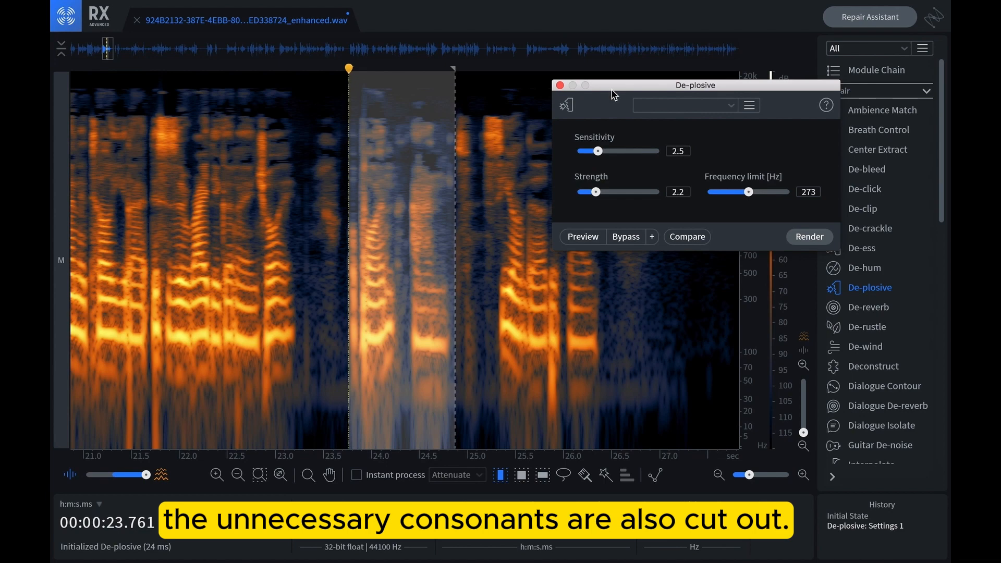
{"action": "left_click_drag", "start_coordinate": [612, 90], "coordinate": [590, 76]}
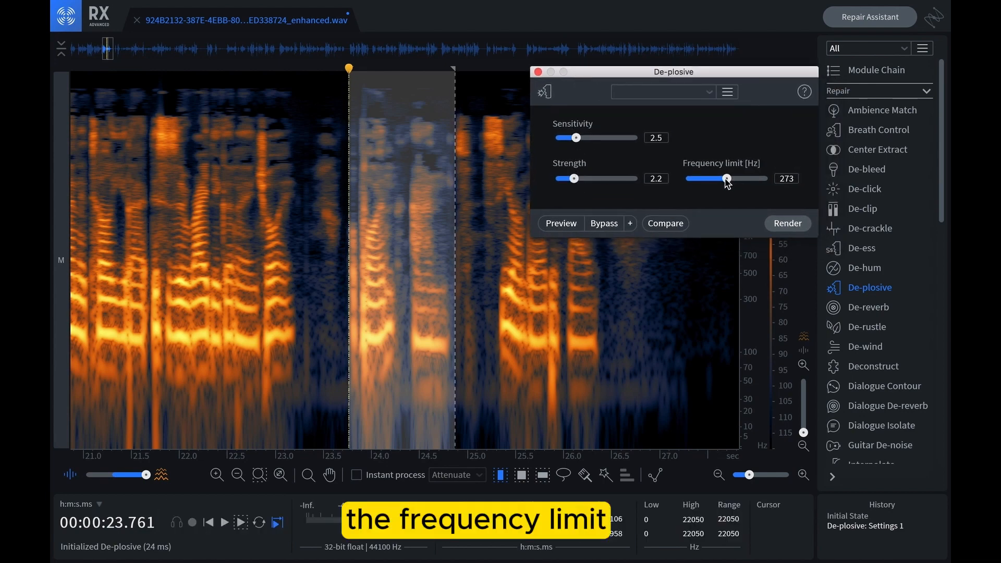
Reselect the plosive word and set the De-plosive frequency limit to 292 Hz.
{"action": "left_click_drag", "start_coordinate": [655, 77], "coordinate": [179, 75]}
{"action": "left_click", "coordinate": [361, 351]}
{"action": "left_click", "coordinate": [353, 342]}
{"action": "left_click_drag", "start_coordinate": [351, 341], "coordinate": [449, 342]}
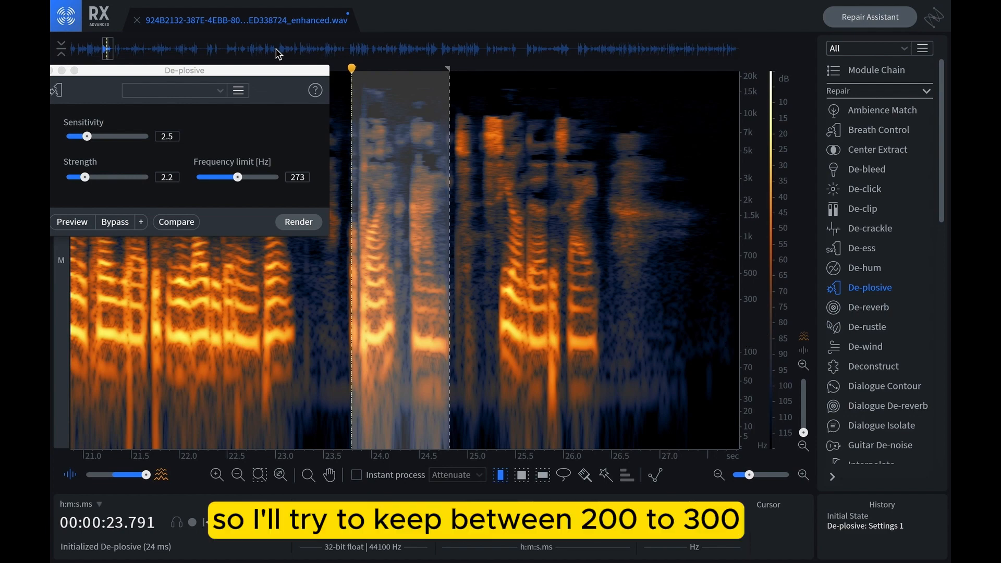
{"action": "left_click_drag", "start_coordinate": [283, 70], "coordinate": [598, 78]}
{"action": "left_click_drag", "start_coordinate": [552, 188], "coordinate": [568, 192]}
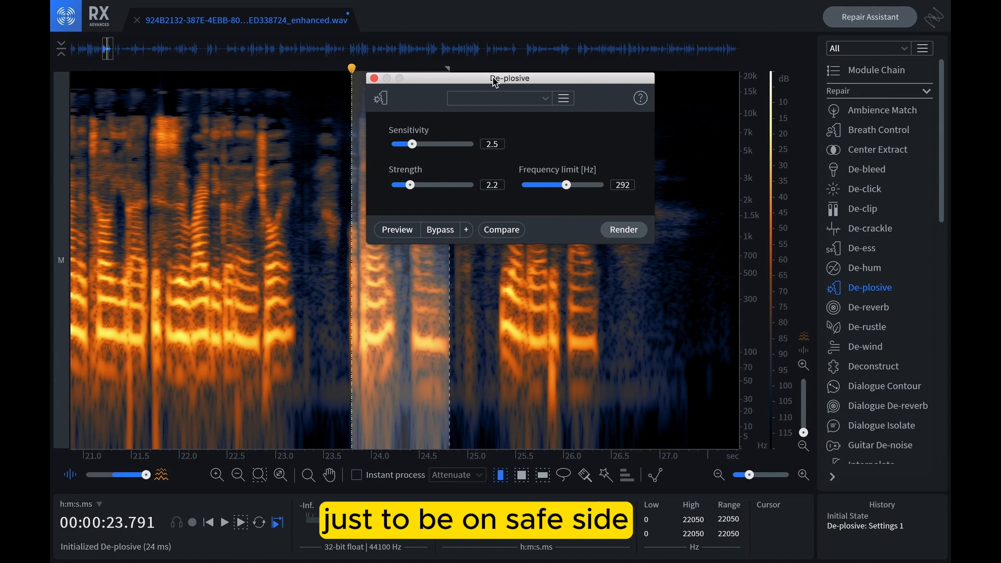
{"action": "left_click_drag", "start_coordinate": [493, 78], "coordinate": [657, 28]}
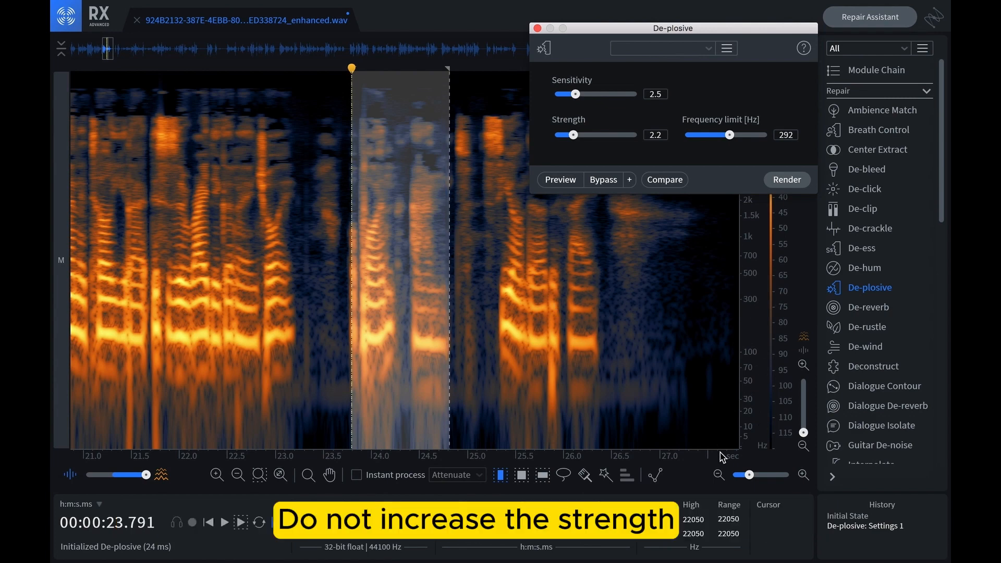
Reselect the plosive word and set De-plosive sensitivity to 4.8 and strength to 1.9.
{"action": "mouse_move", "coordinate": [574, 137]}
{"action": "left_mouse_down"}
{"action": "mouse_move", "coordinate": [620, 139]}
{"action": "mouse_move", "coordinate": [573, 141]}
{"action": "left_mouse_up"}
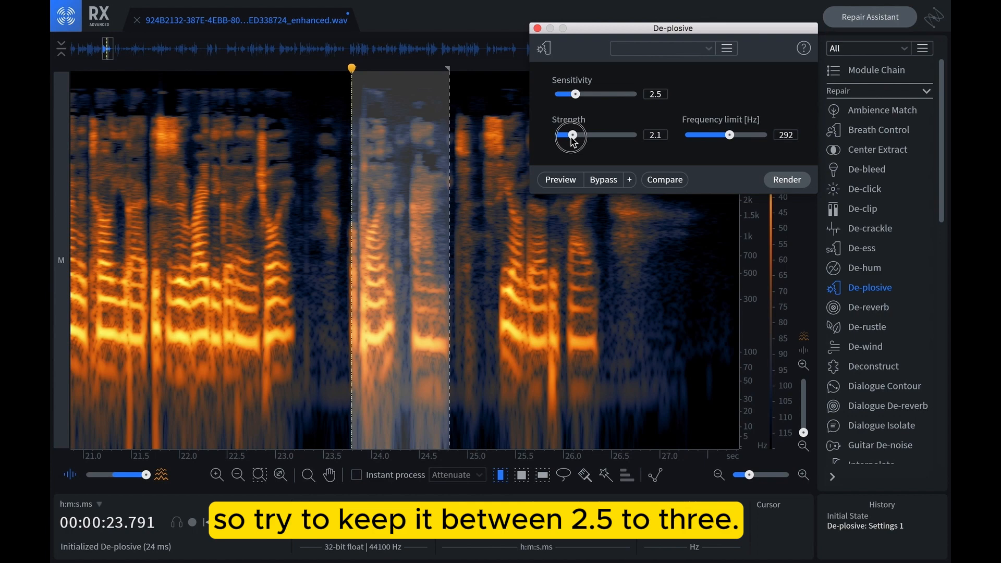
{"action": "left_click_drag", "start_coordinate": [599, 29], "coordinate": [569, 33]}
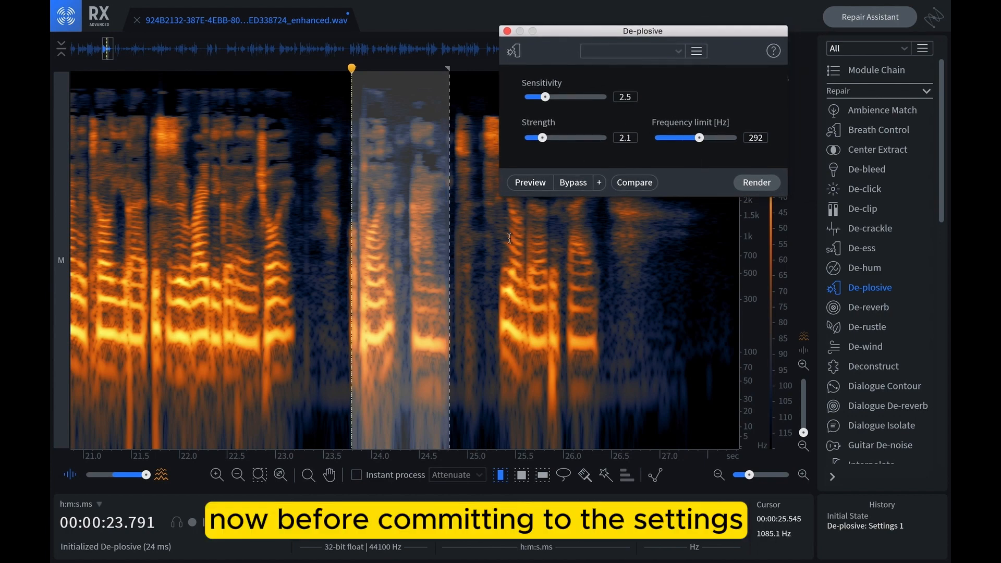
{"action": "left_click", "coordinate": [342, 271]}
{"action": "left_click_drag", "start_coordinate": [339, 274], "coordinate": [453, 295]}
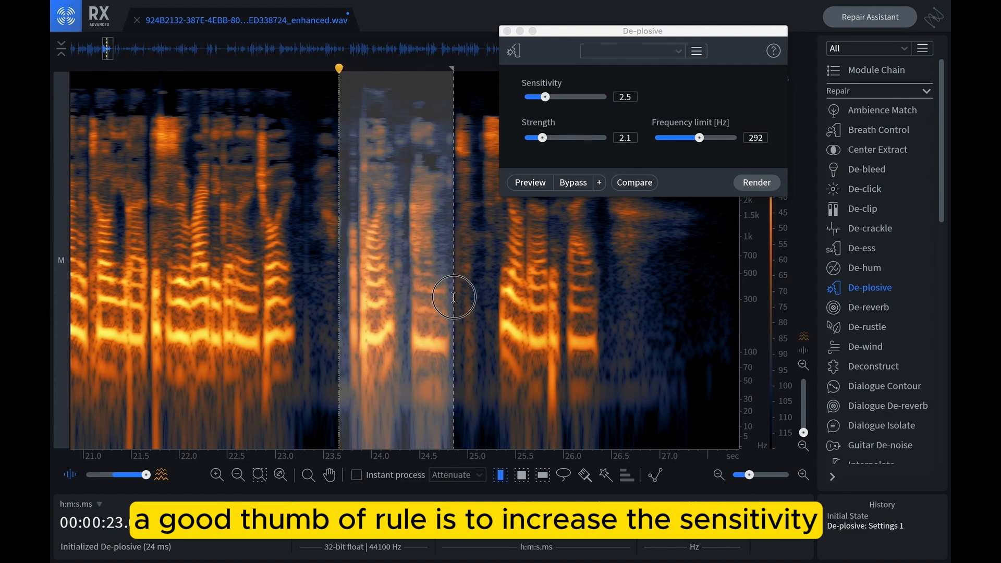
{"action": "left_click_drag", "start_coordinate": [538, 97], "coordinate": [564, 98]}
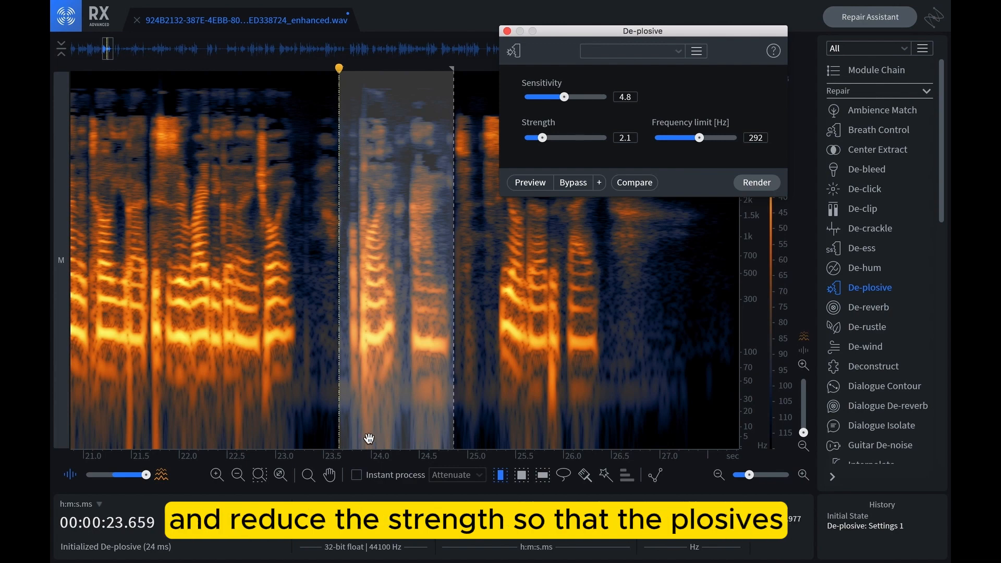
{"action": "left_click_drag", "start_coordinate": [540, 141], "coordinate": [546, 140]}
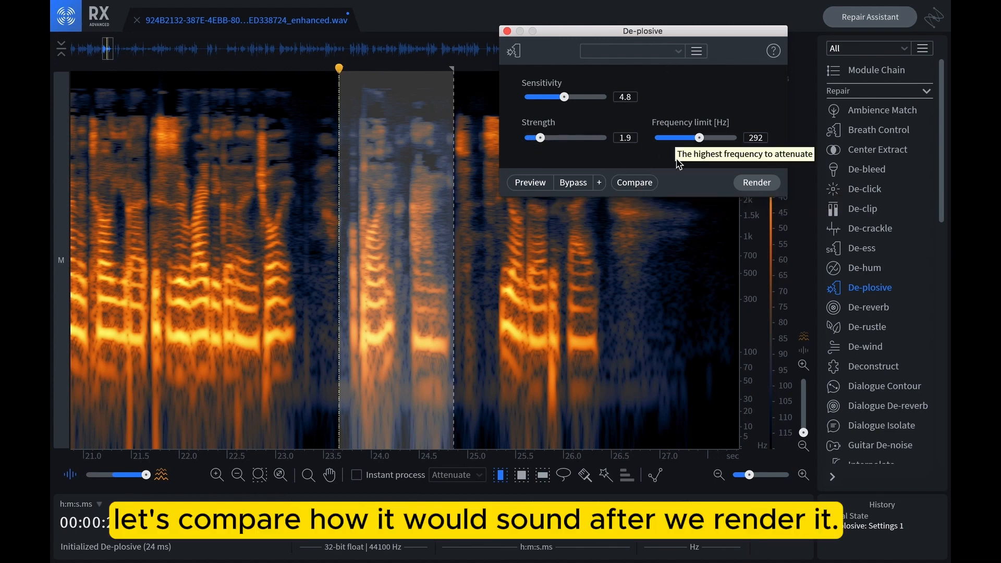
Compare the original audio with De-plosive Settings 1 by previewing each, then render the processed version.
{"action": "left_click", "coordinate": [632, 188]}
{"action": "left_click_drag", "start_coordinate": [295, 291], "coordinate": [234, 218]}
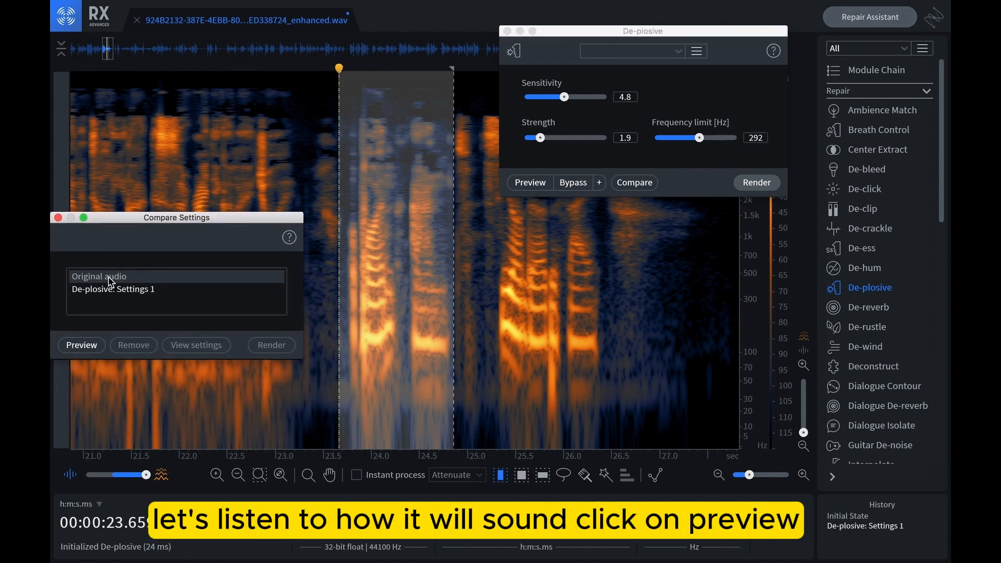
{"action": "left_click", "coordinate": [83, 345]}
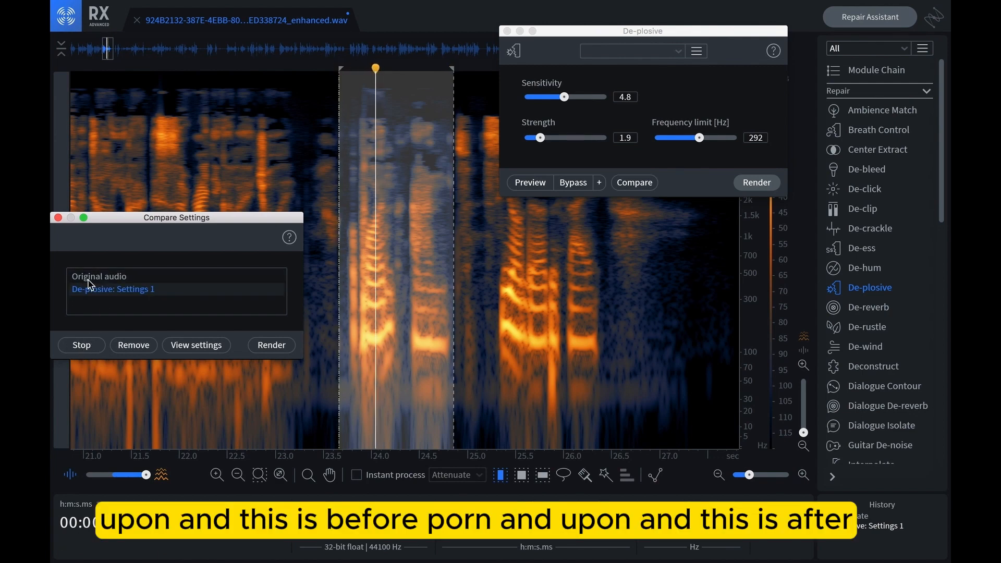
{"action": "left_click", "coordinate": [95, 276]}
{"action": "left_click", "coordinate": [80, 346]}
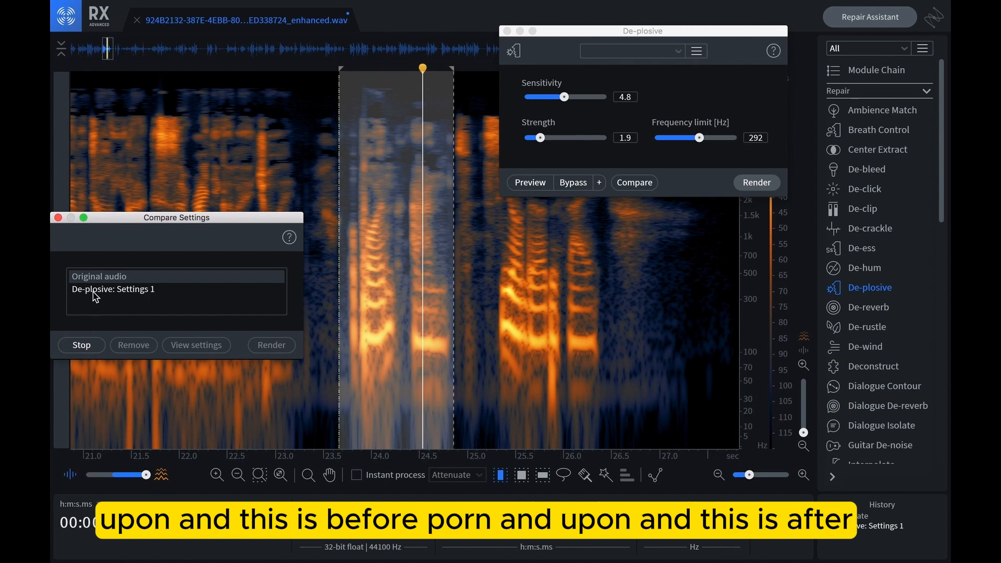
{"action": "left_click", "coordinate": [94, 291]}
{"action": "left_click", "coordinate": [78, 347]}
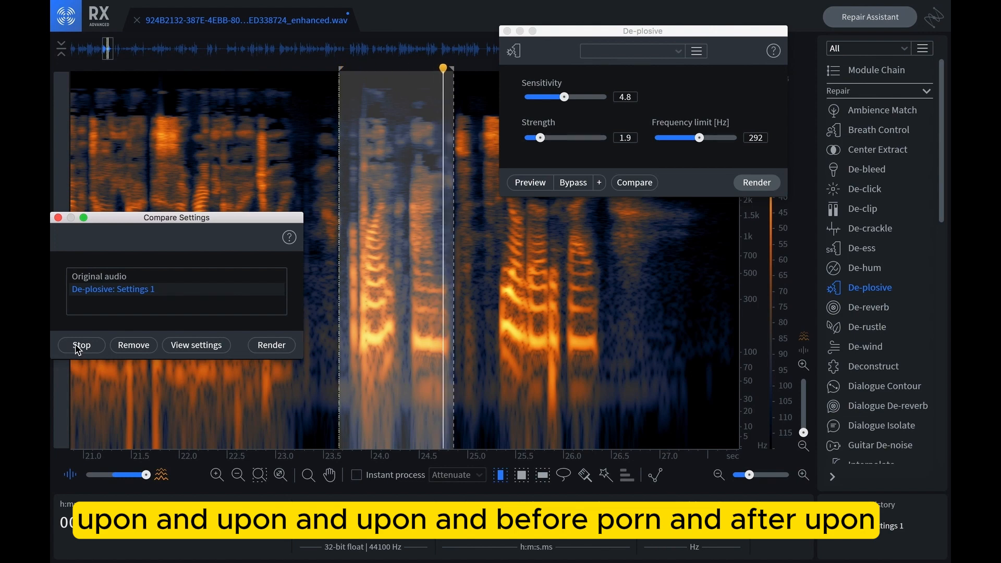
{"action": "left_click", "coordinate": [76, 347]}
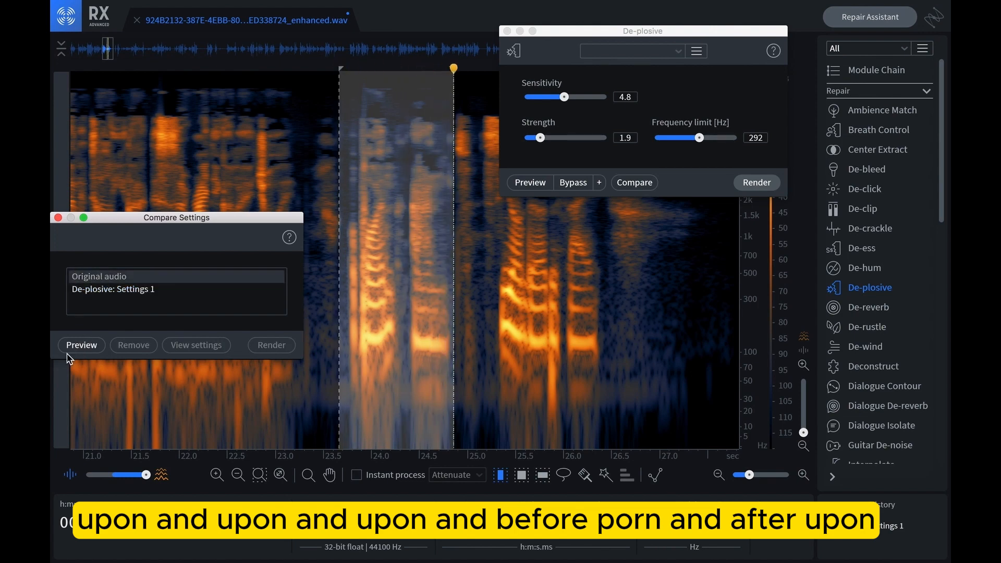
{"action": "left_click", "coordinate": [77, 348]}
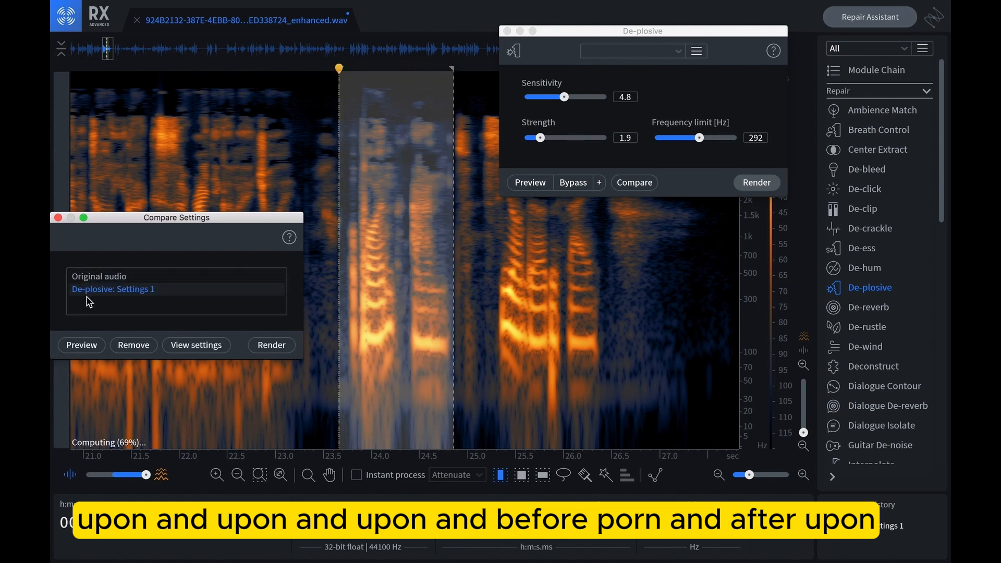
{"action": "left_click", "coordinate": [70, 348]}
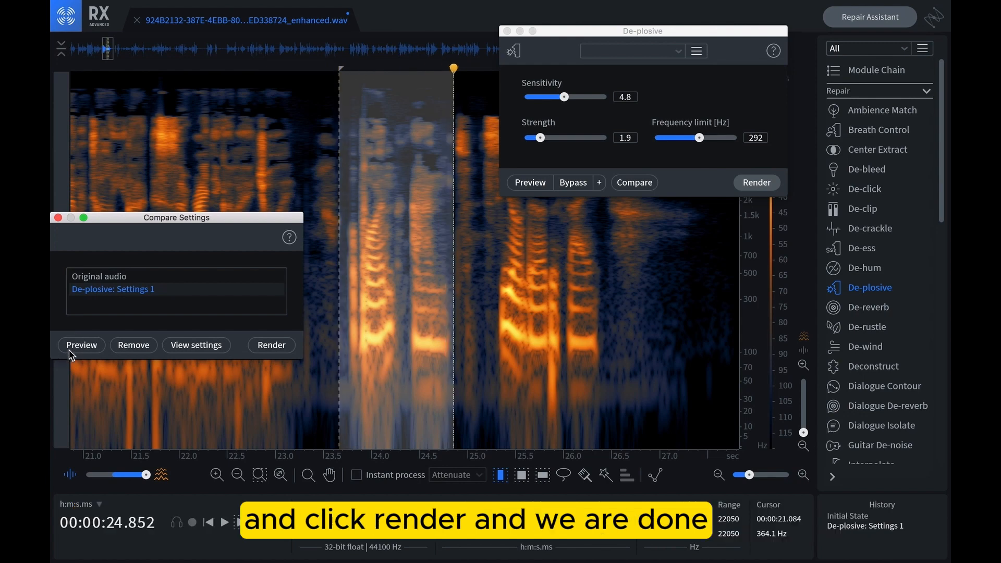
{"action": "left_click", "coordinate": [272, 346]}
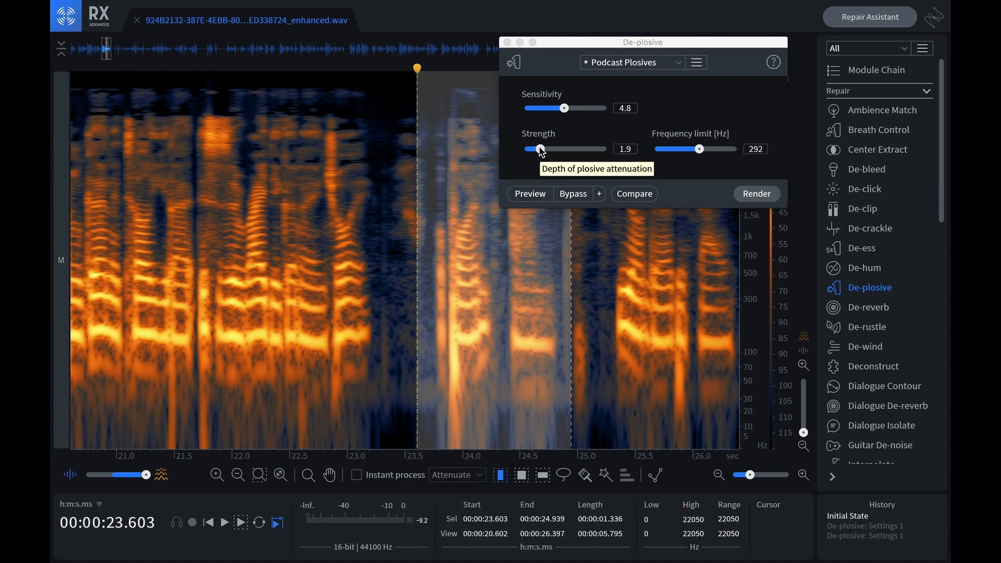
Raise the De-plosive strength to 4.3 and preview it against the original in Compare Settings.
{"action": "mouse_move", "coordinate": [541, 150]}
{"action": "left_mouse_down"}
{"action": "mouse_move", "coordinate": [570, 152]}
{"action": "mouse_move", "coordinate": [559, 151]}
{"action": "left_mouse_up"}
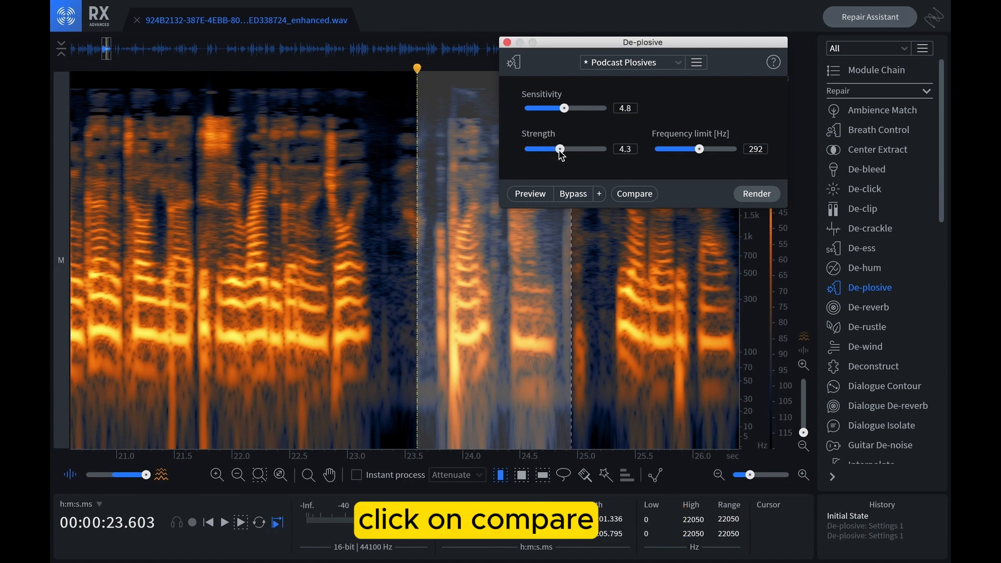
{"action": "left_click", "coordinate": [634, 198]}
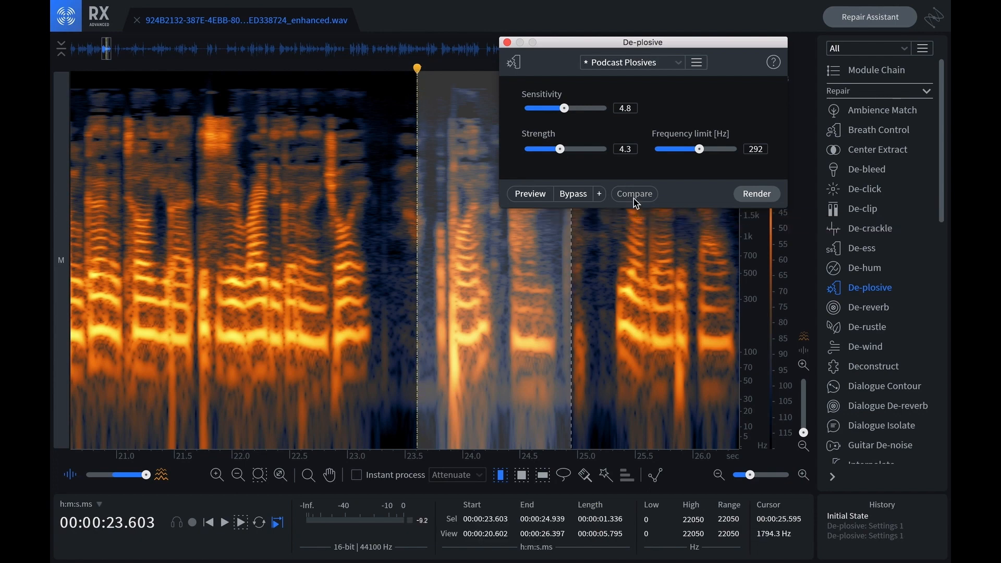
{"action": "left_click", "coordinate": [219, 263]}
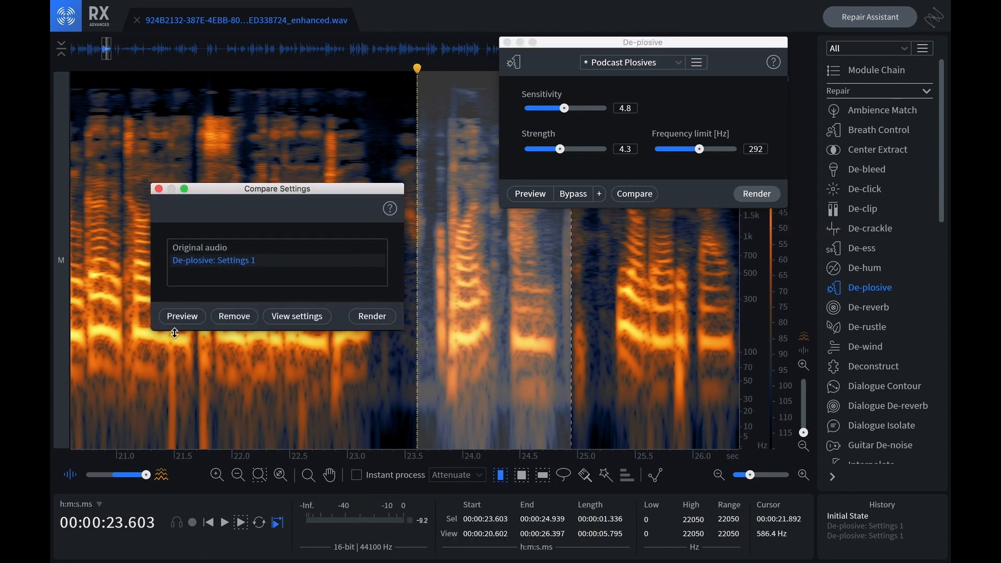
{"action": "left_click", "coordinate": [182, 320]}
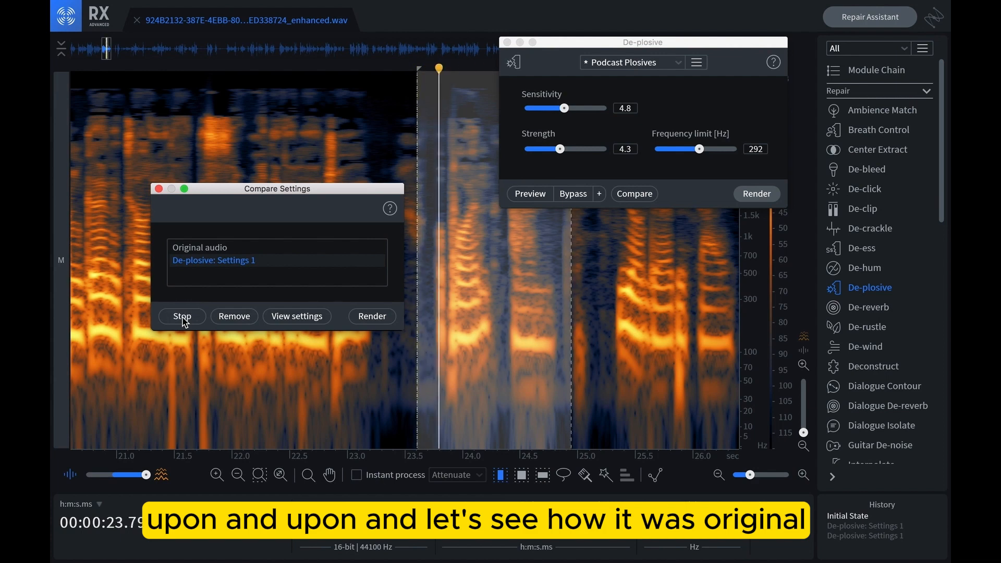
Preview the original audio and De-plosive Settings 1 in Compare Settings, then lower the De-plosive strength slightly.
{"action": "left_click", "coordinate": [194, 252]}
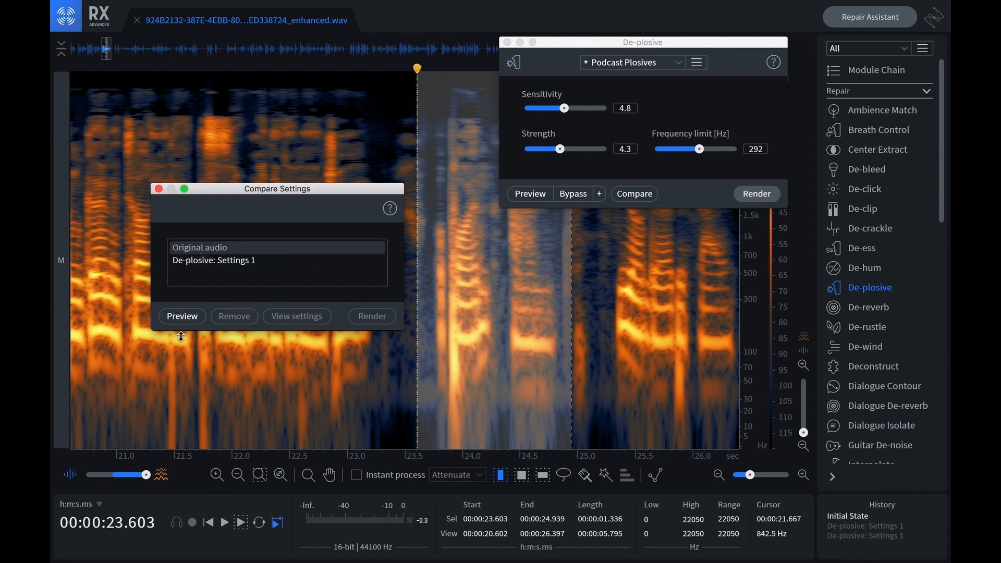
{"action": "left_click", "coordinate": [188, 318]}
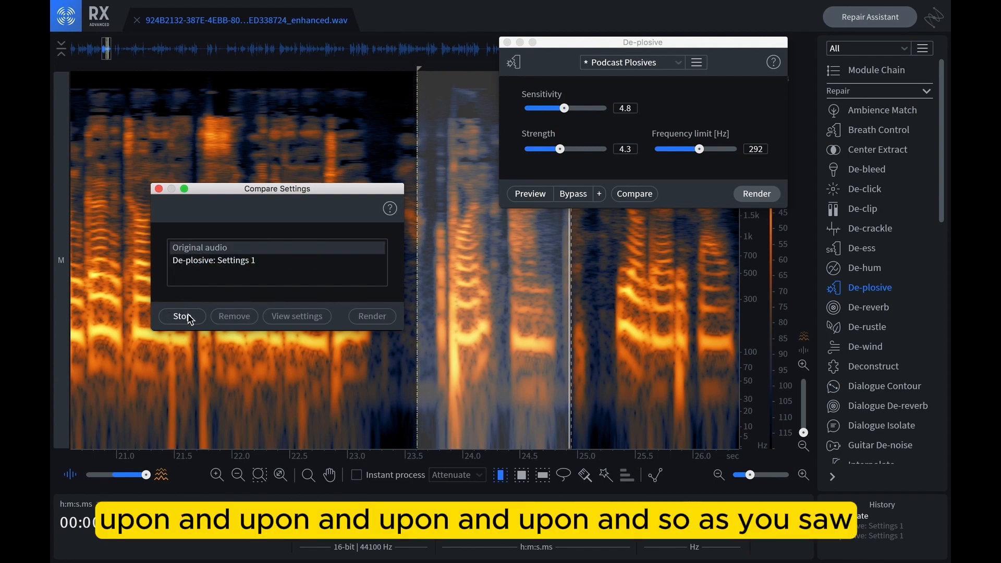
{"action": "left_click", "coordinate": [197, 260]}
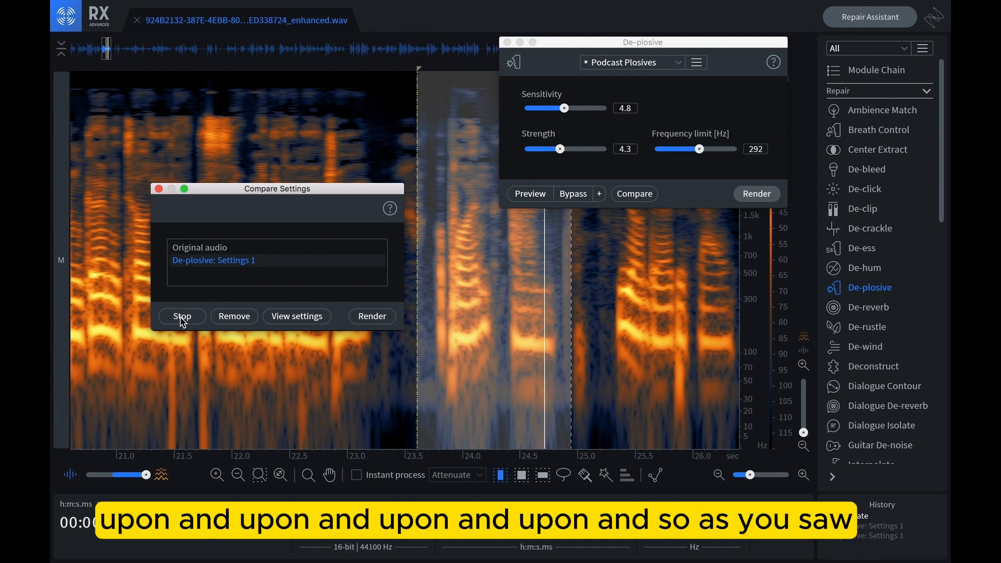
{"action": "left_click", "coordinate": [182, 318]}
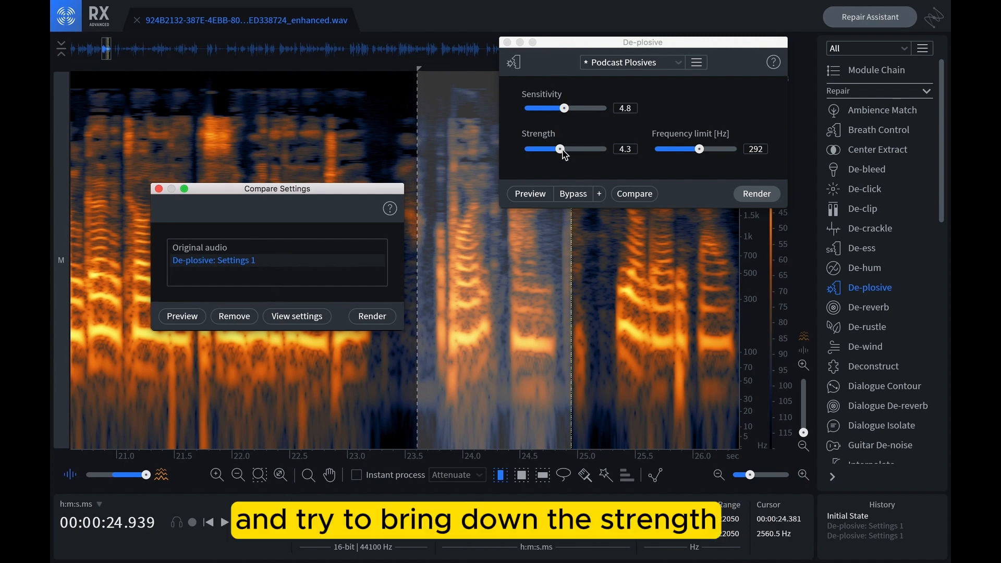
{"action": "left_click_drag", "start_coordinate": [562, 151], "coordinate": [550, 157]}
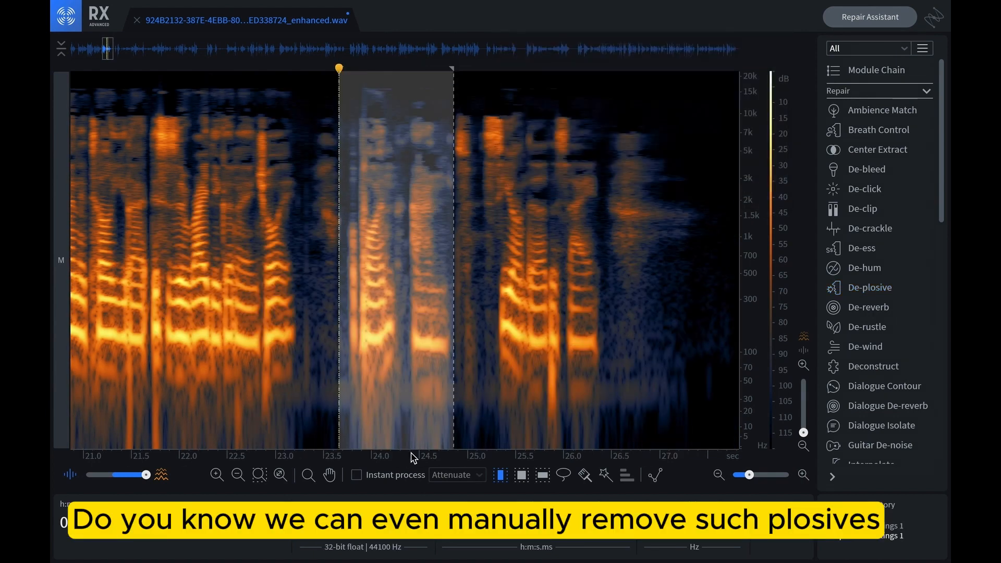
Zoom out to the whole recording and select the stretch from about 24 to 30 seconds.
{"action": "scroll", "coordinate": [411, 459], "scroll_direction": "down", "scroll_amount": 5}
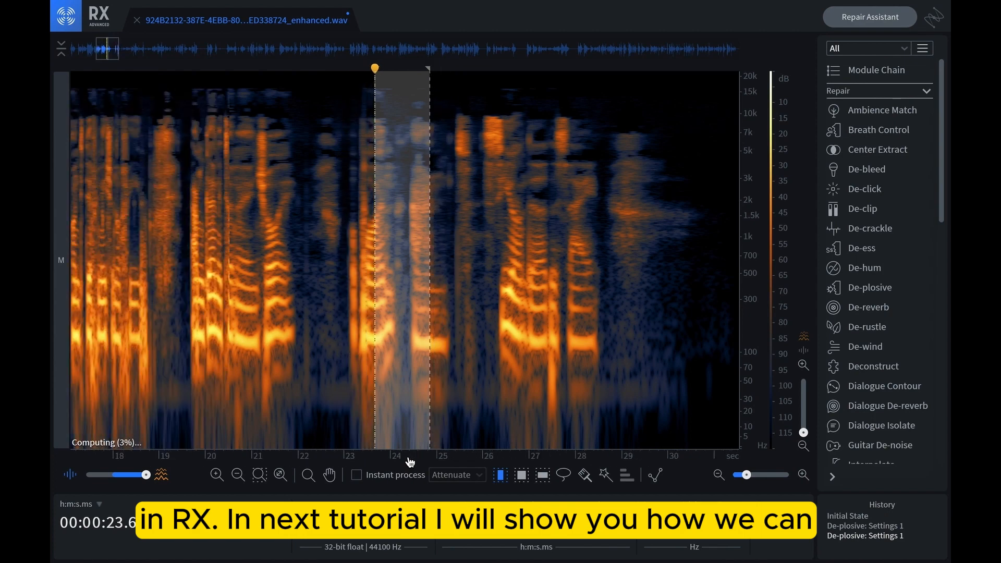
{"action": "scroll", "coordinate": [409, 461], "scroll_direction": "down", "scroll_amount": 3}
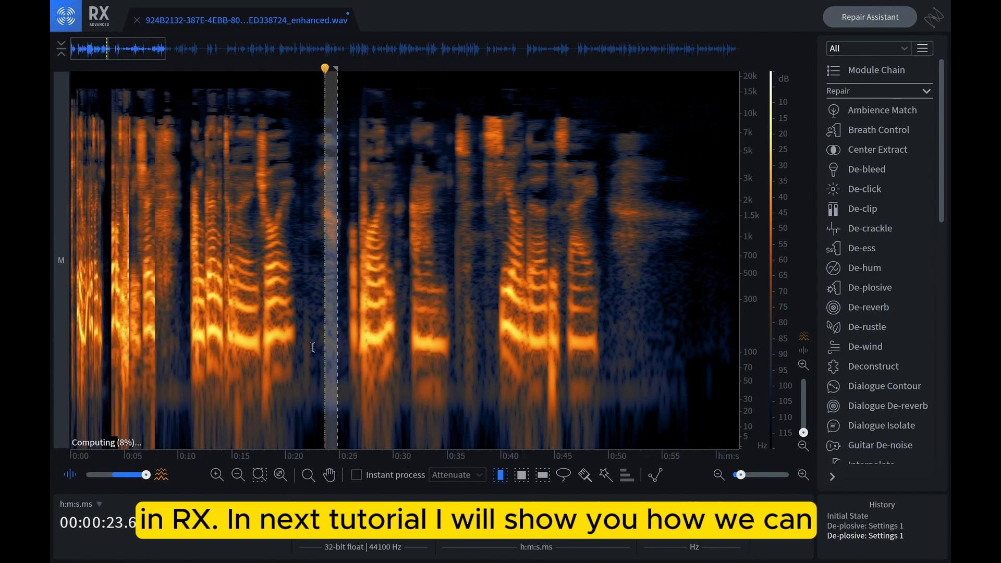
{"action": "left_click", "coordinate": [365, 352]}
{"action": "left_click_drag", "start_coordinate": [340, 347], "coordinate": [402, 368]}
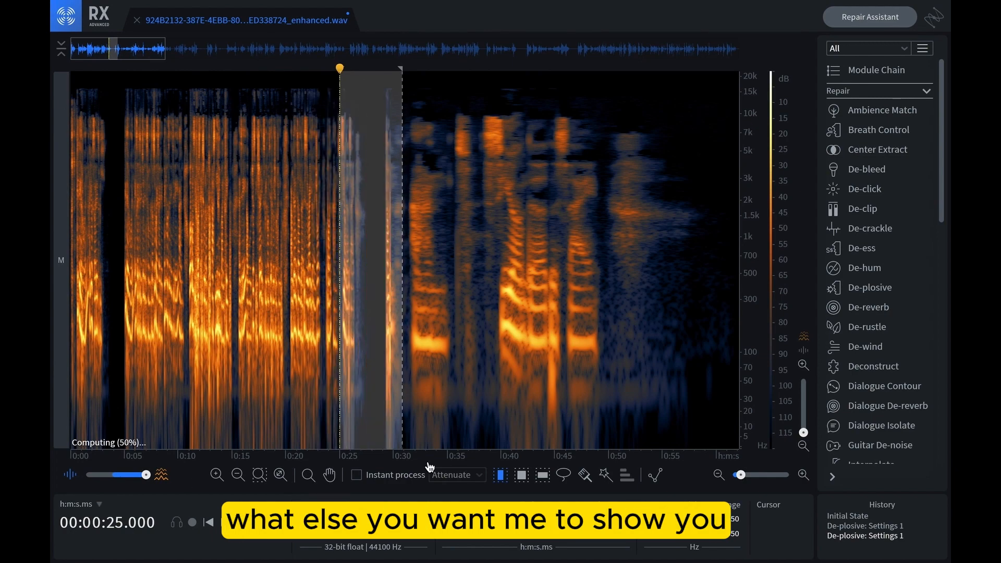